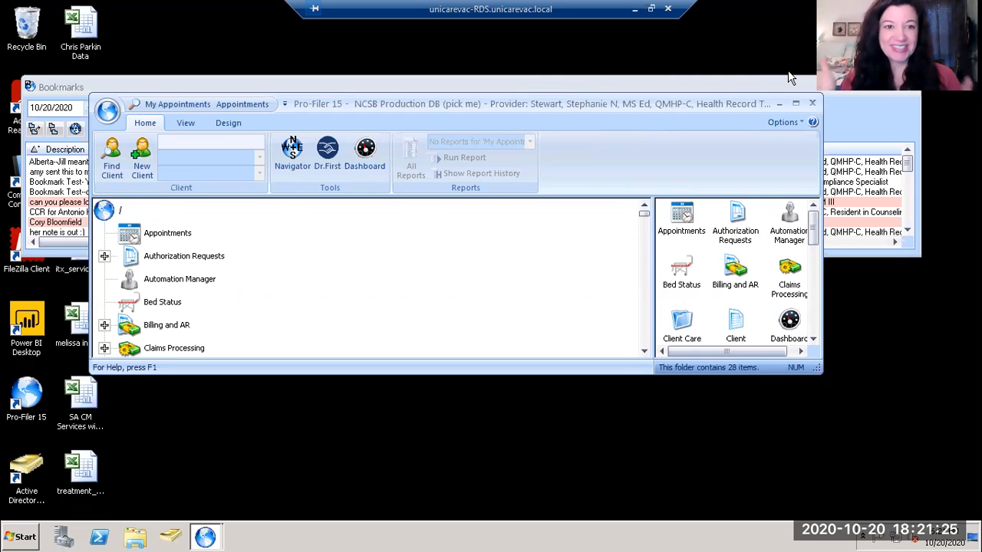
Step: Load the My Appointments schedule for October 20, 2020 and open the service record for the 09:00am Olney Road.006 appointment
left_click(789, 72)
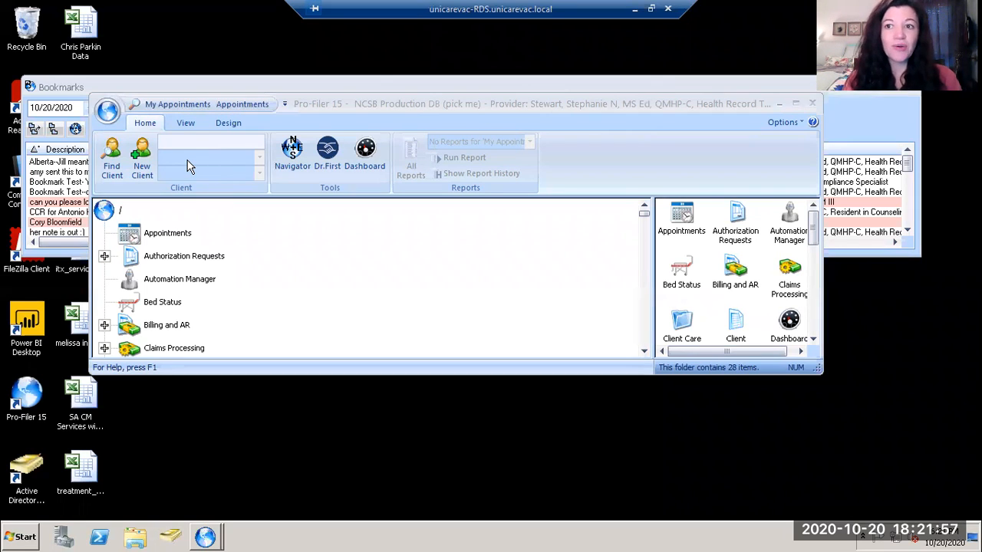
left_click(191, 108)
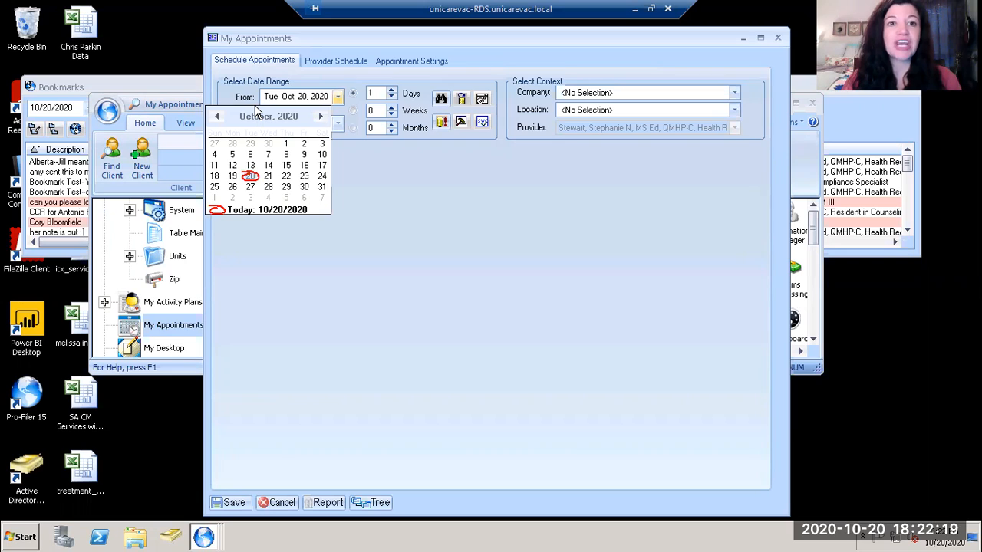
left_click(256, 106)
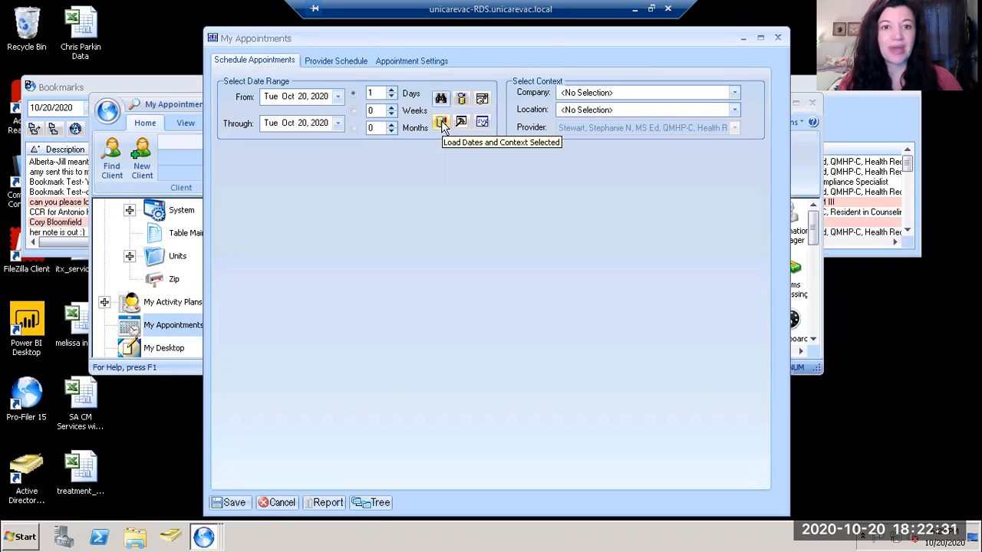
left_click(442, 124)
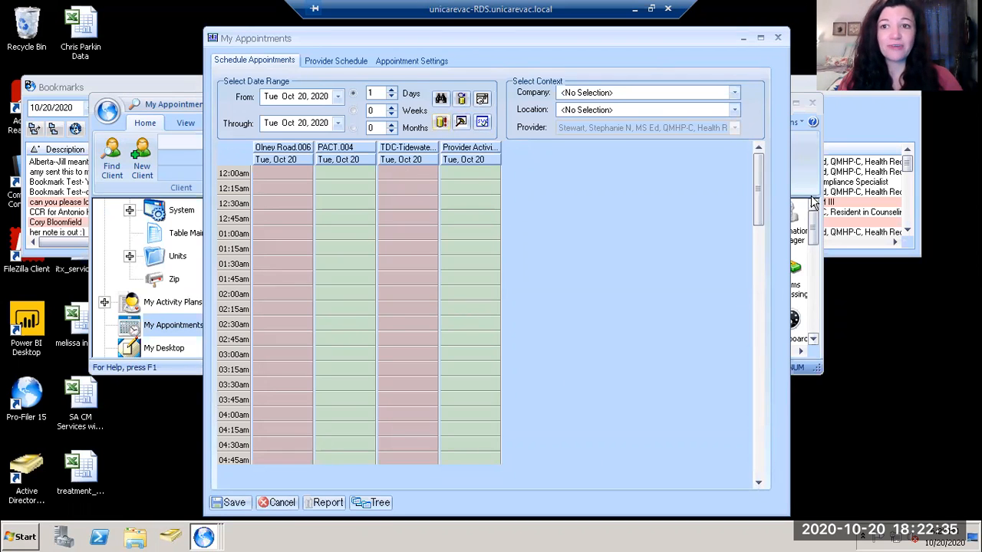
left_click_drag(758, 184, 754, 262)
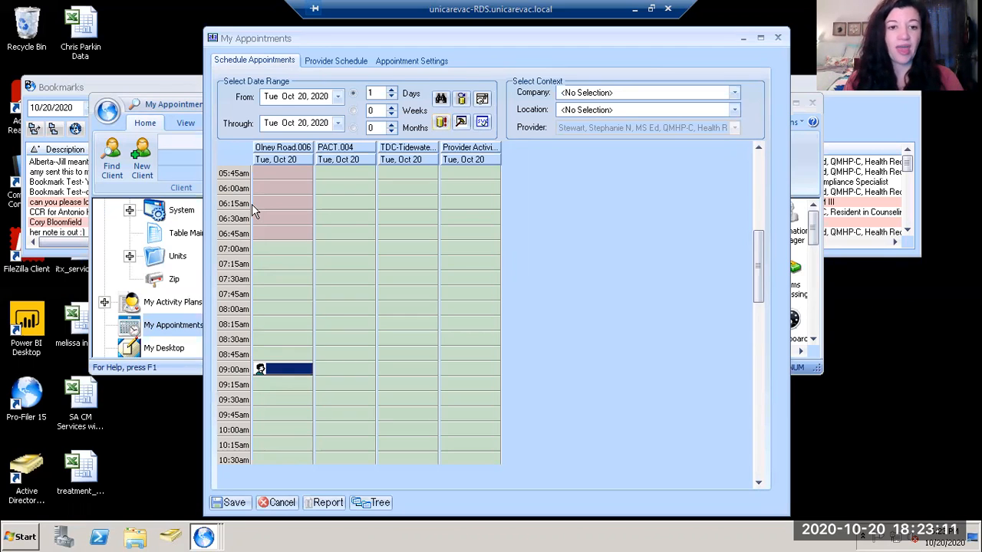
left_click(282, 371, "shift")
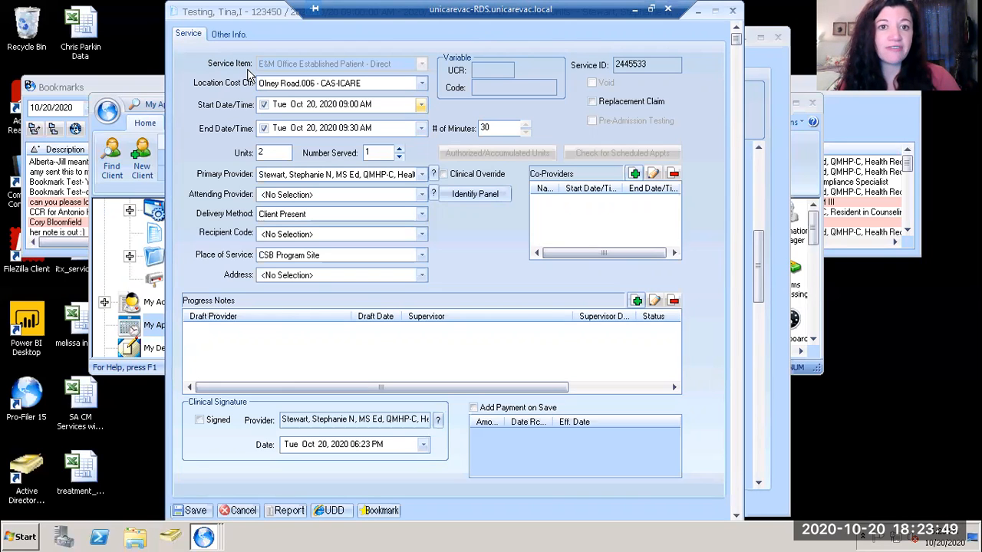
Step: Set the service's start time to 09:15 AM and its end time to 09:35 AM
left_click(354, 104)
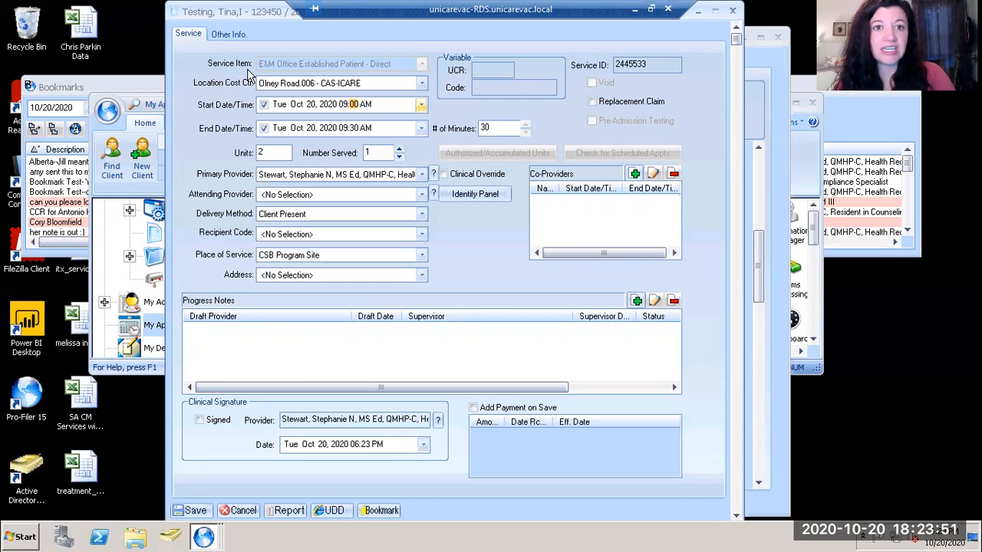
type("15")
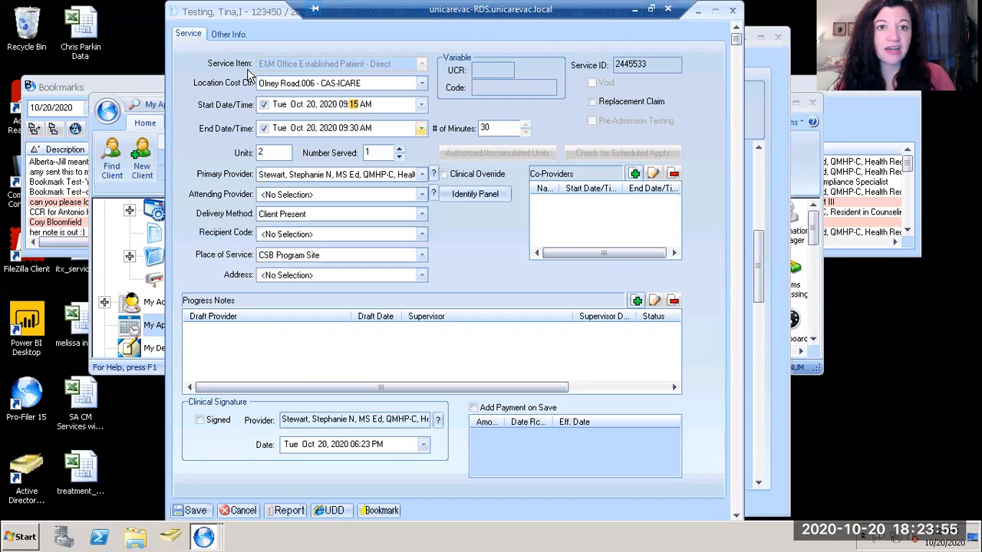
key("Tab")
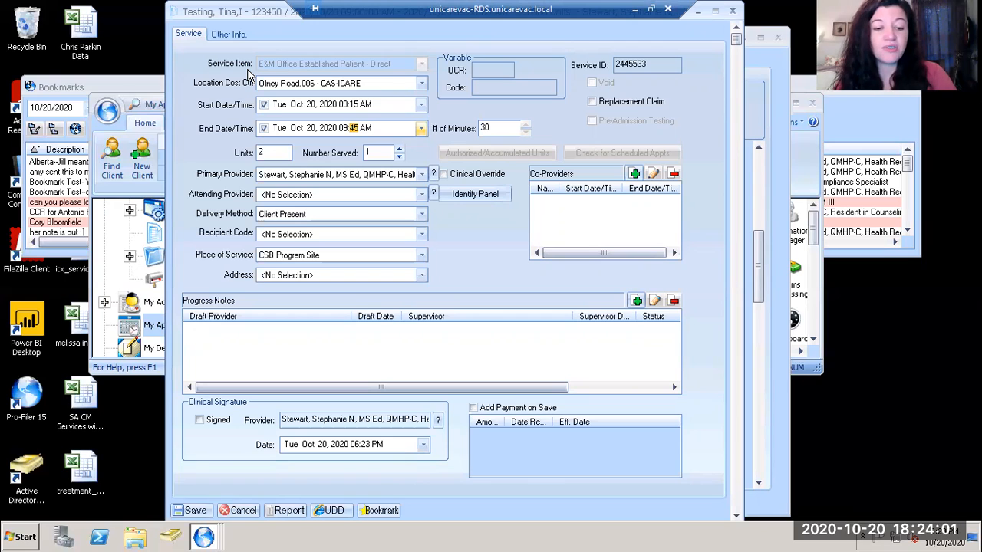
type("35")
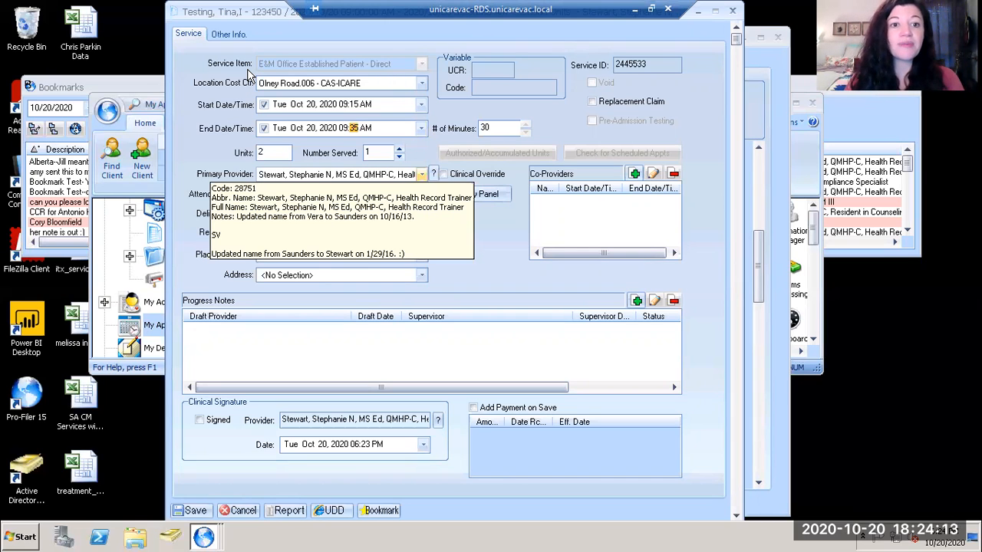
left_click(421, 174)
left_click(421, 174)
left_click(421, 174)
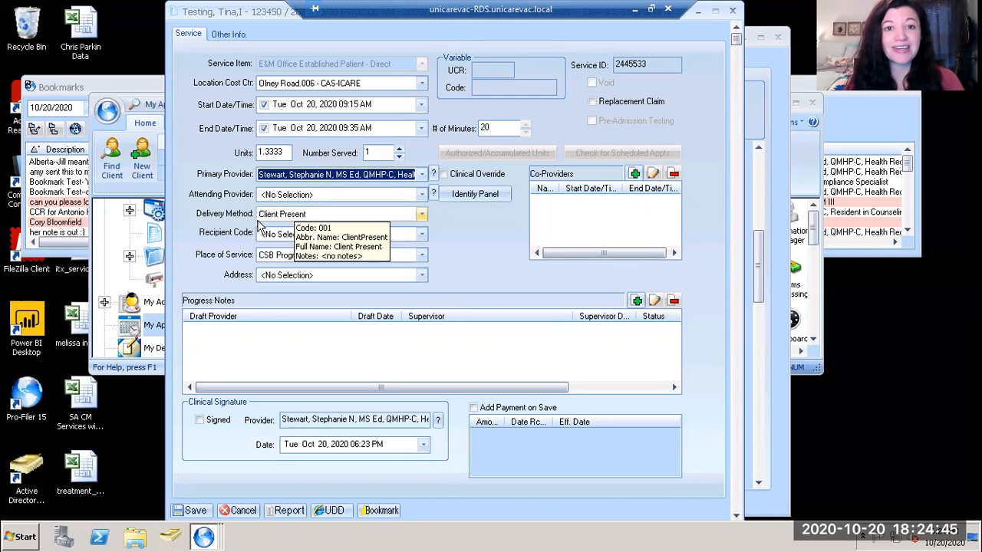
Step: Set the delivery method to COVID19 FF by Telehealth and the place of service to Other Community Setting
left_click(421, 217)
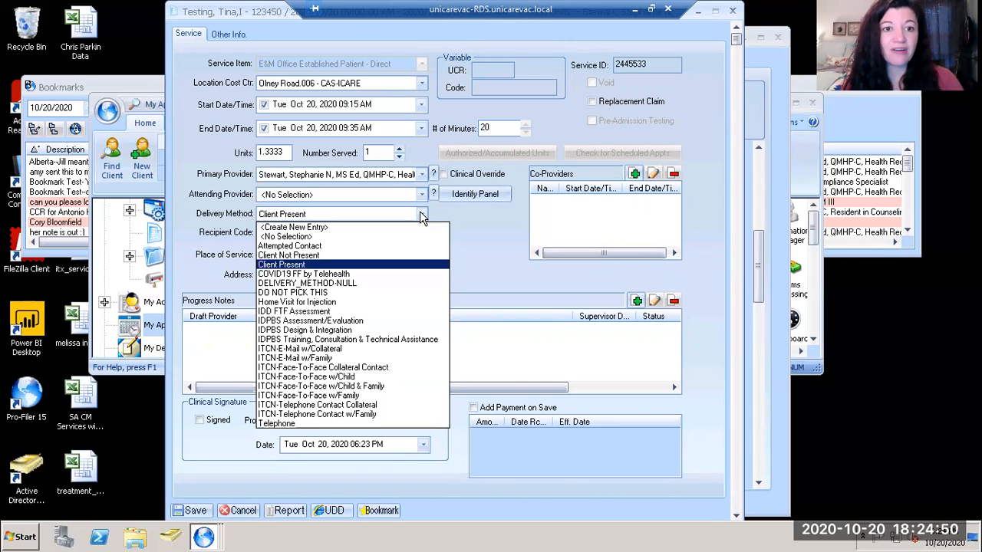
left_click(296, 276)
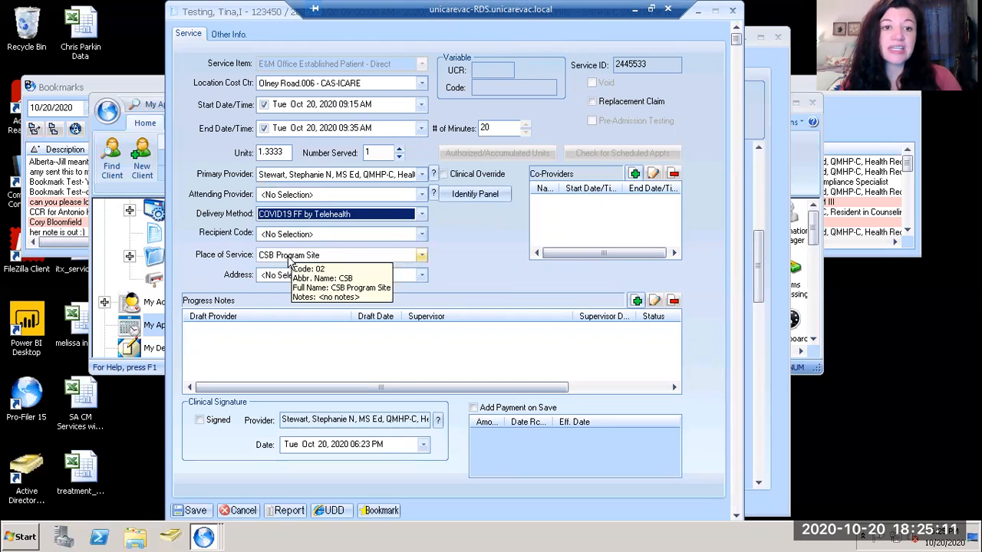
left_click(423, 255)
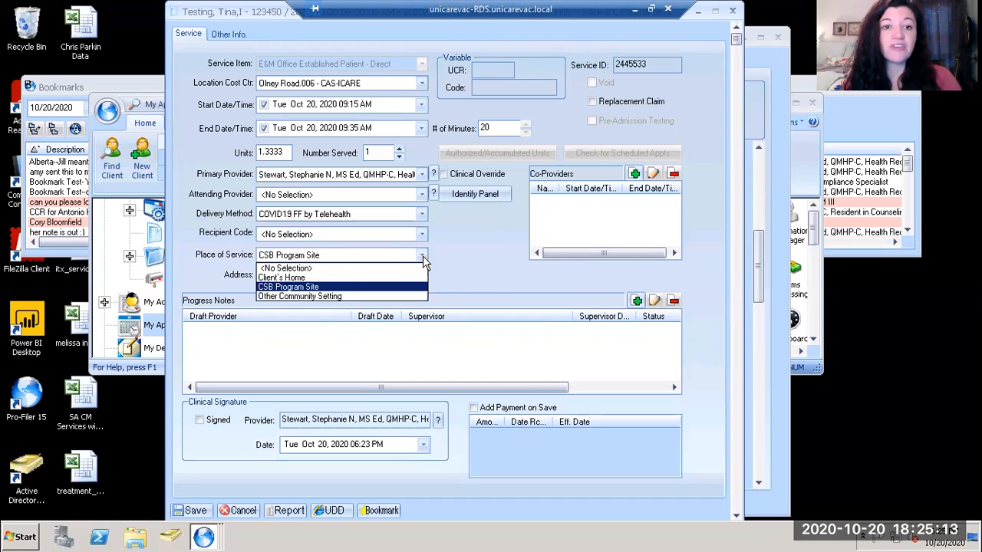
left_click(296, 279)
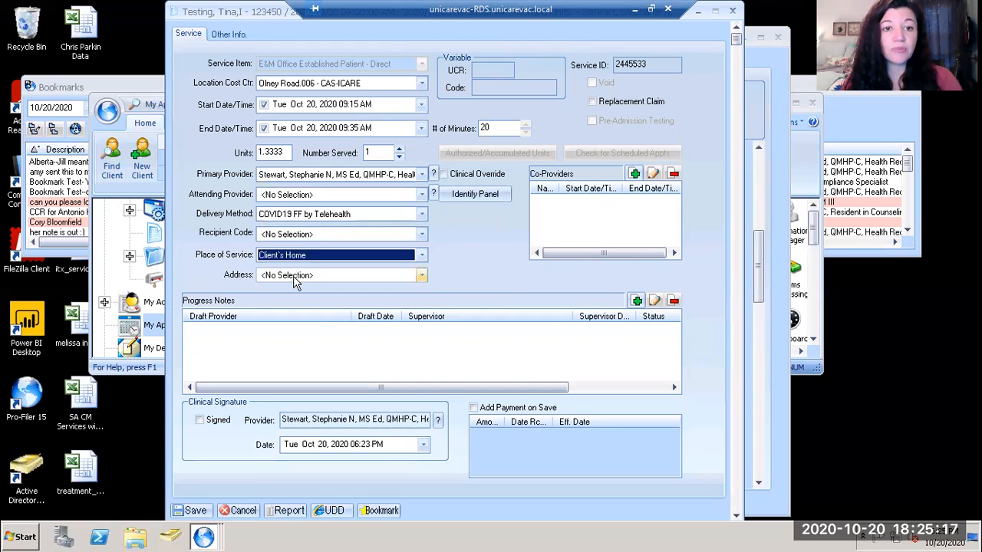
left_click(307, 256)
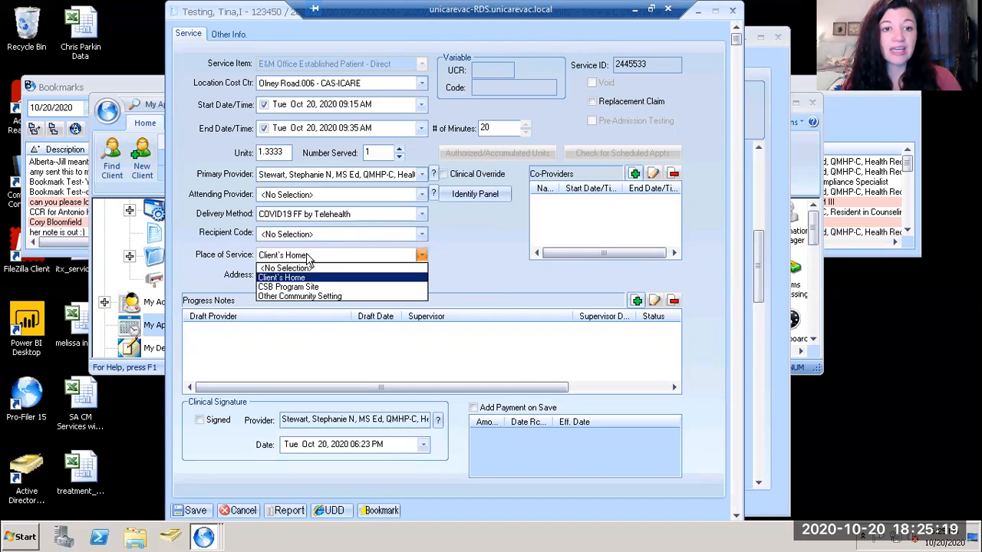
left_click(303, 298)
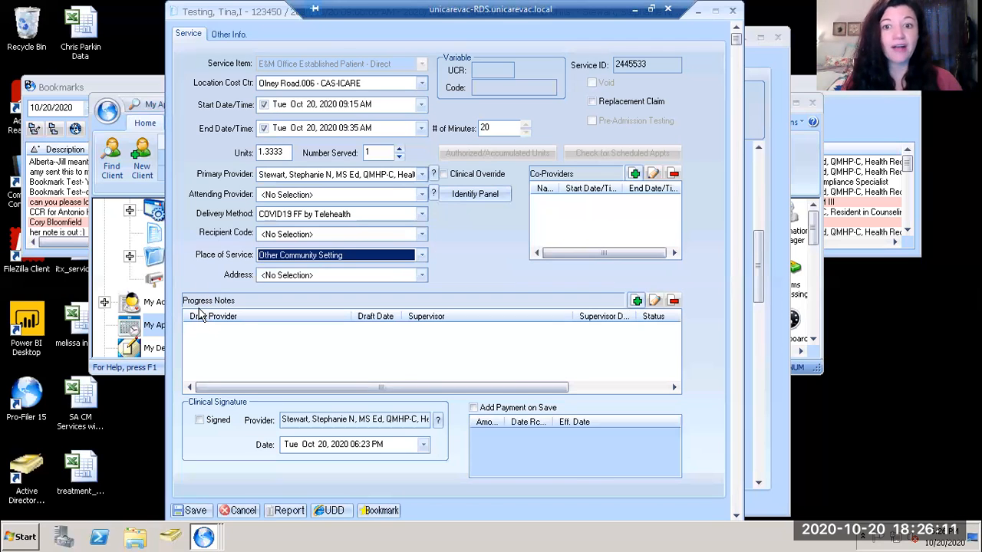
Step: Add a progress note to the service using the ICARE COVID-19 MD Note A/V Telehealth (E&M) template
left_click(636, 301)
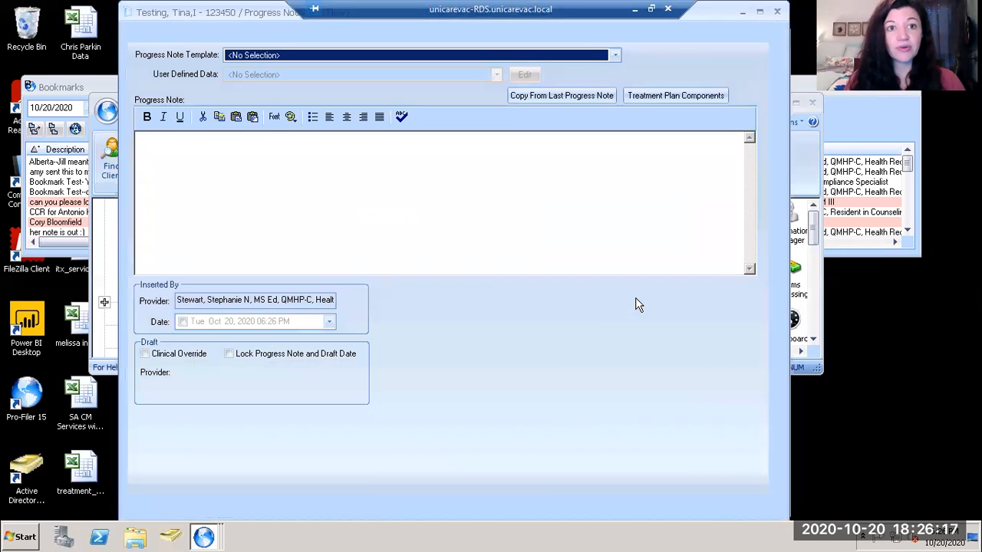
left_click(410, 216)
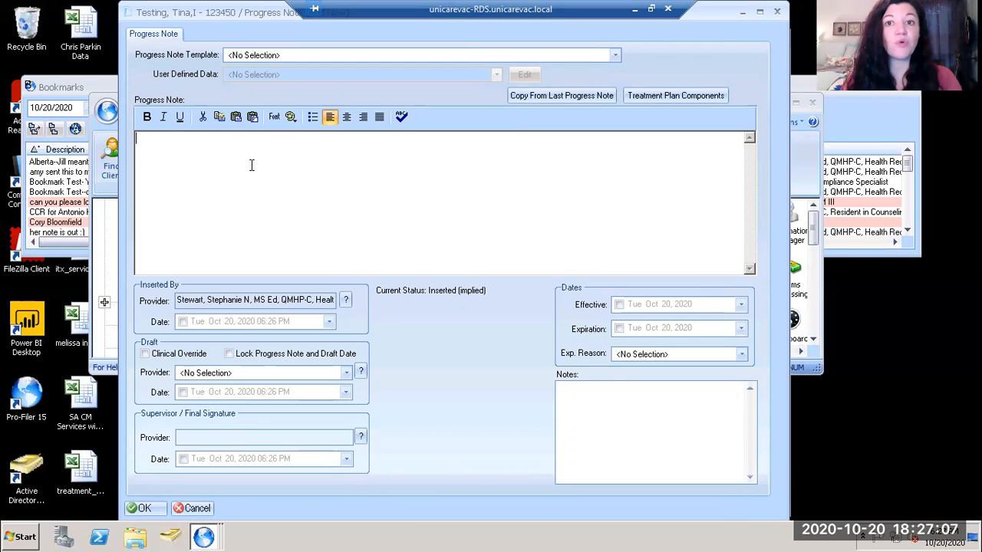
left_click(612, 63)
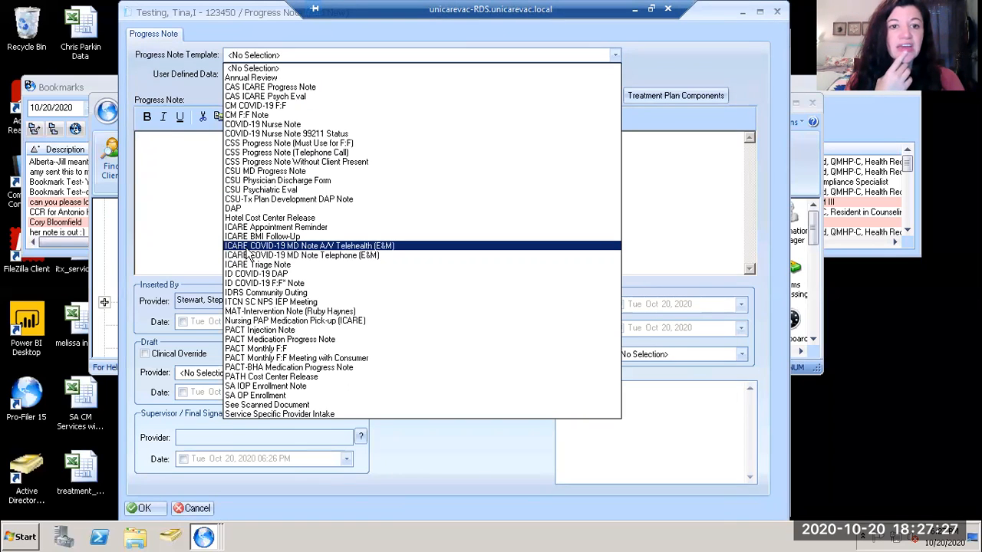
left_click(343, 247)
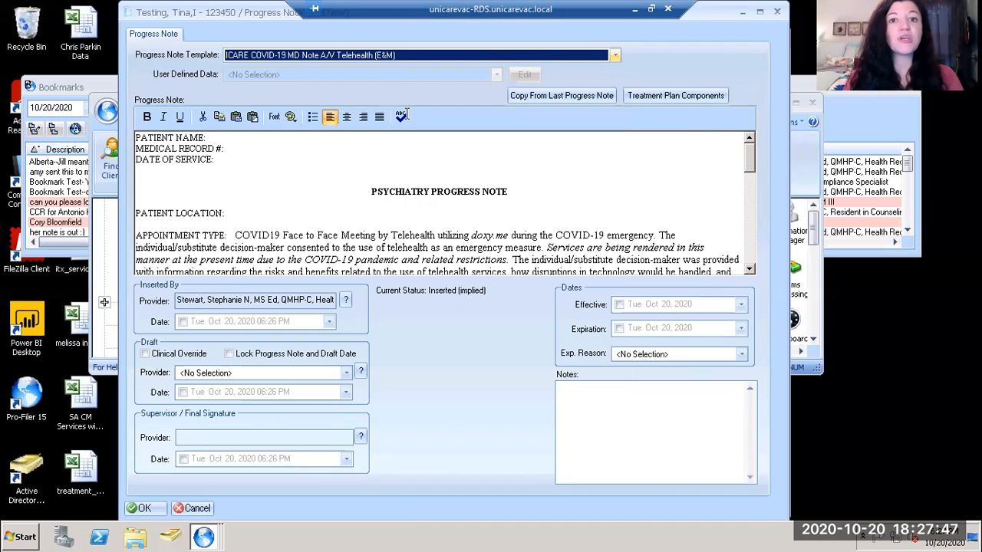
left_click(627, 62)
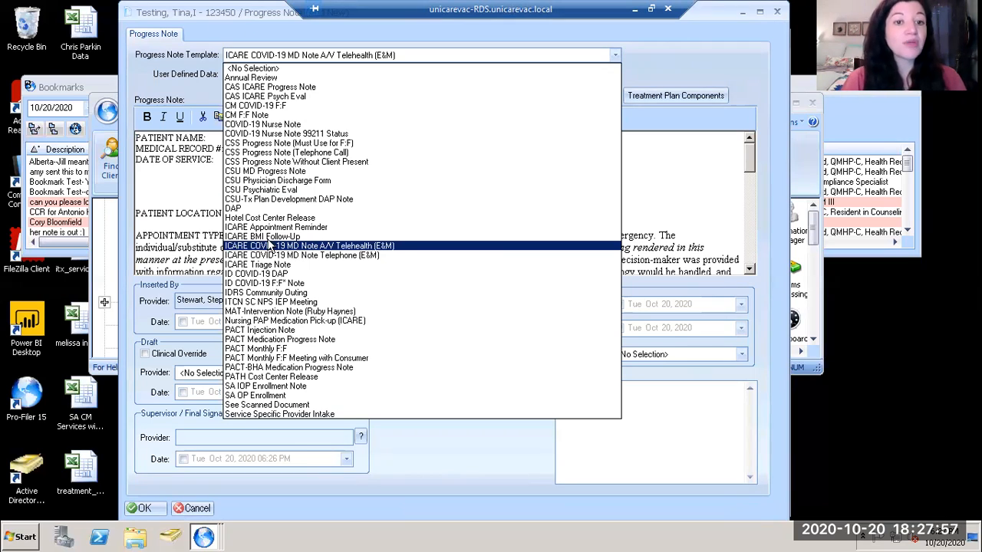
left_click(335, 246)
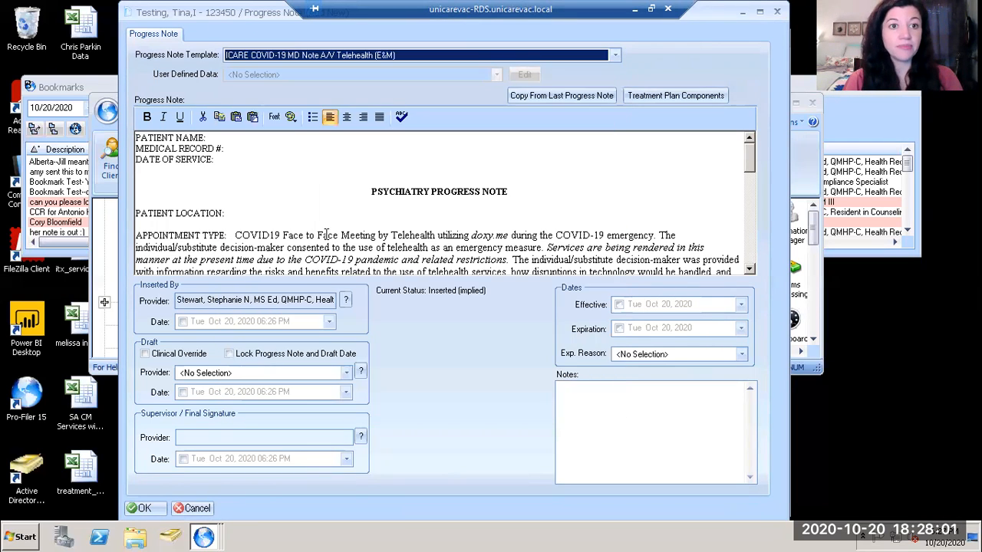
Step: Fill in the note's patient name, medical record number and date of service 10/20/2020, and begin the patient location entry
left_click(228, 140)
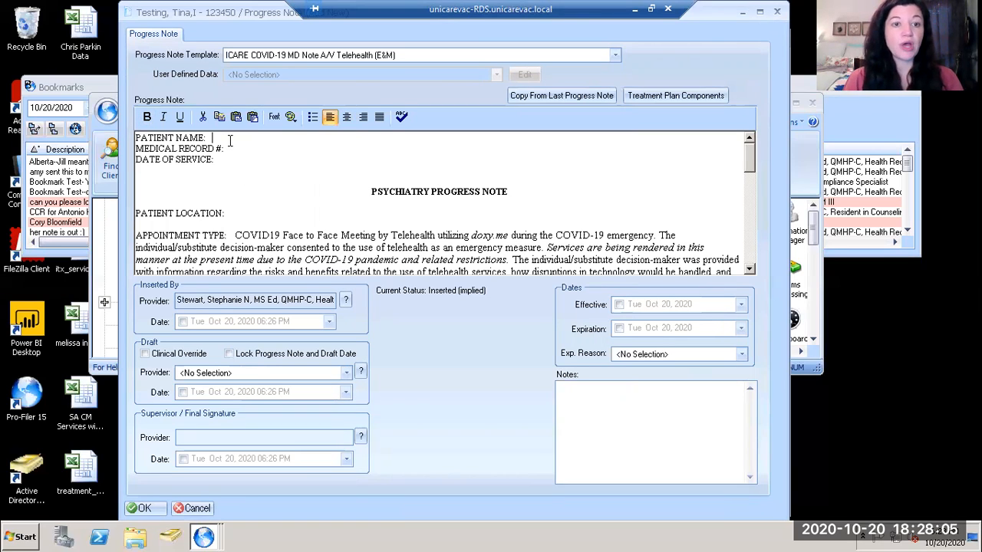
type("Tina Testing")
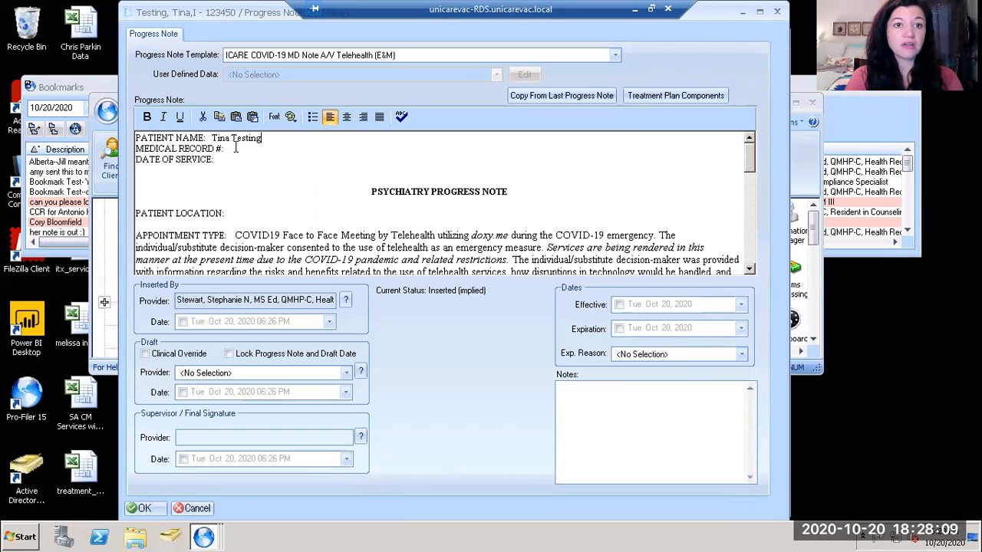
left_click(235, 148)
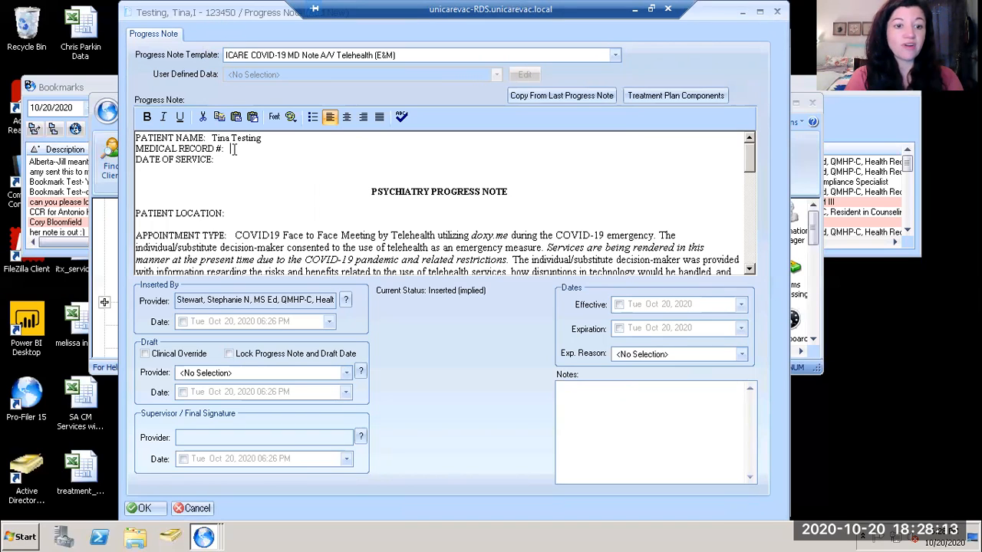
type("12345")
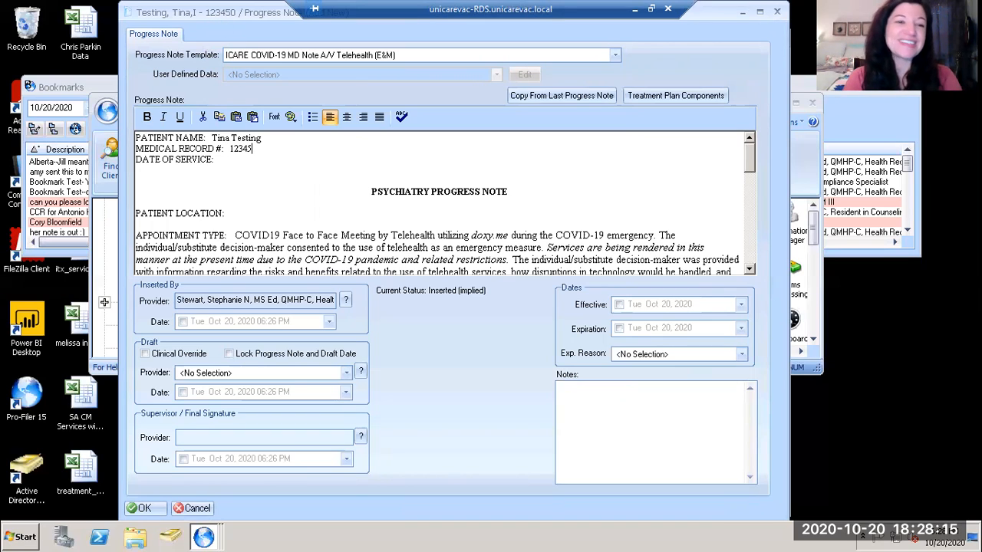
type("0")
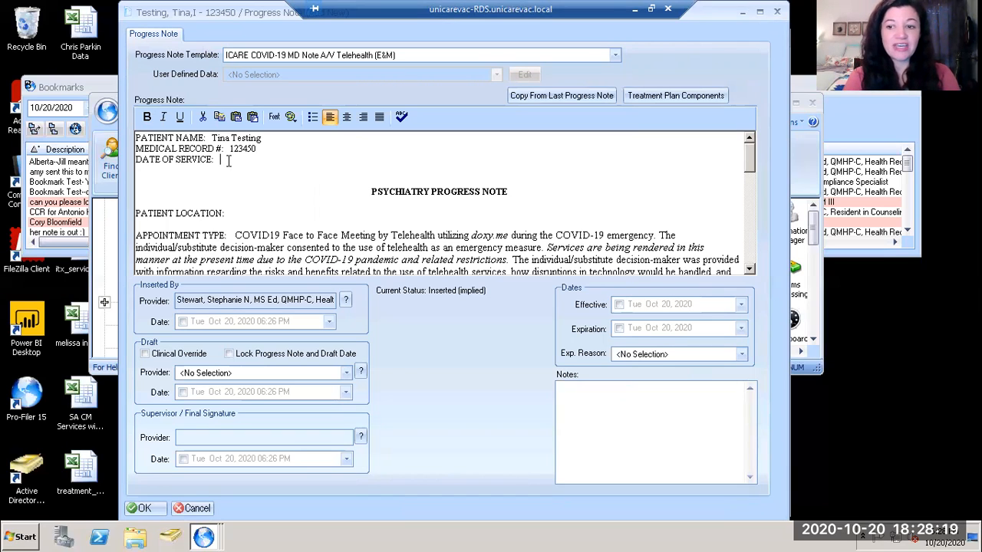
type("10/20/2020")
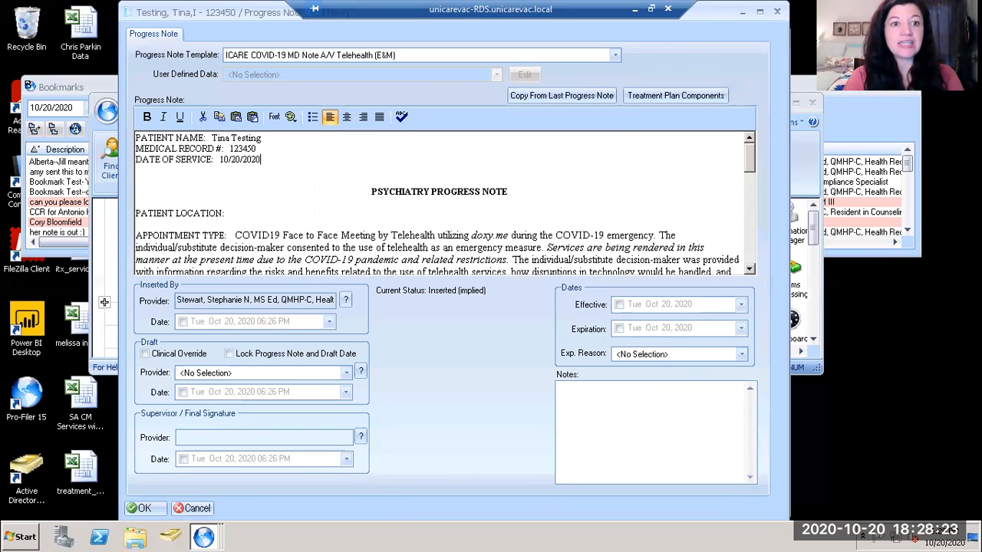
left_click(229, 214)
type("at")
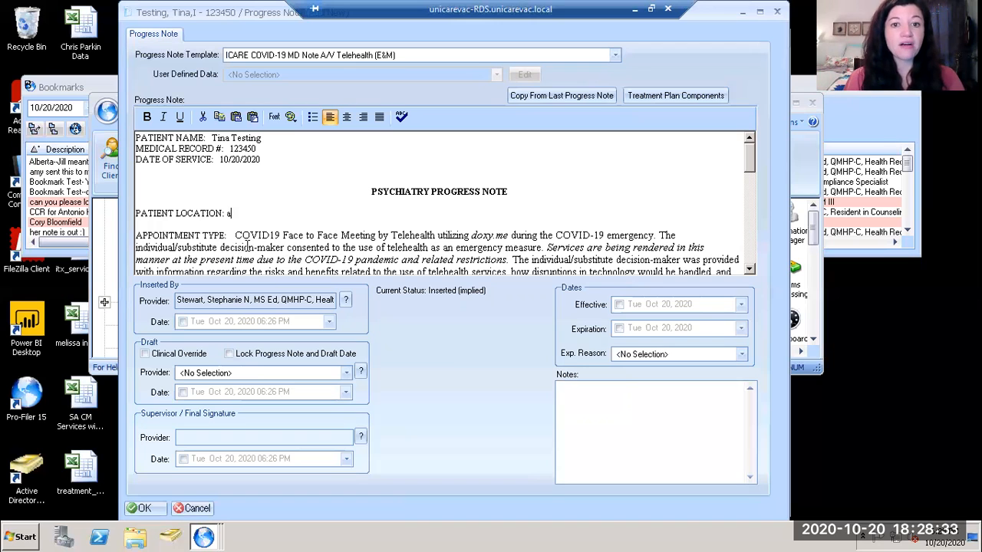
Step: Review the template's remaining sections, from the telehealth consent text and CPT code through to the clinical impression
left_click(749, 270)
left_click(748, 271)
left_click(749, 270)
left_click(749, 270)
left_click(749, 270)
left_click(749, 270)
left_click(749, 270)
left_click(749, 270)
left_click(749, 270)
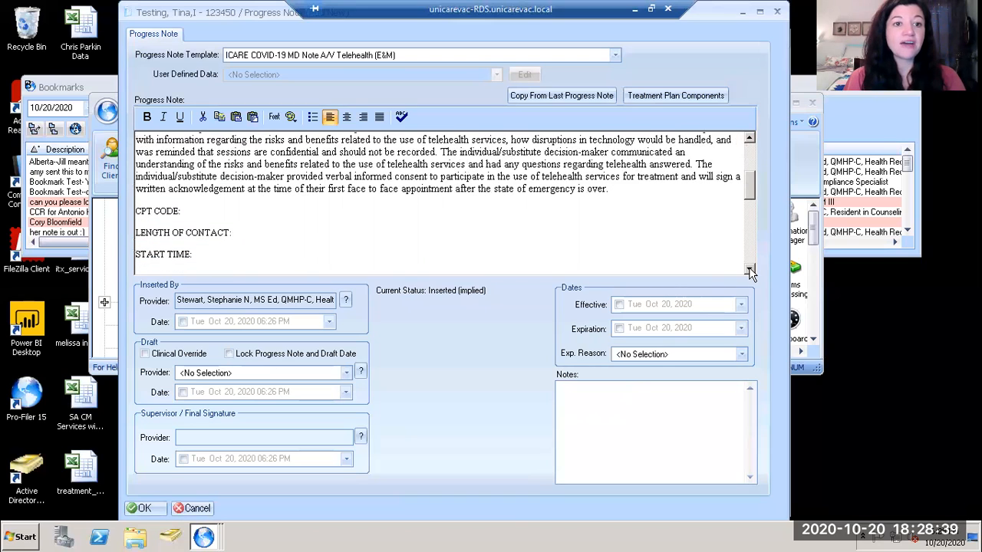
left_click(748, 270)
left_click(255, 221)
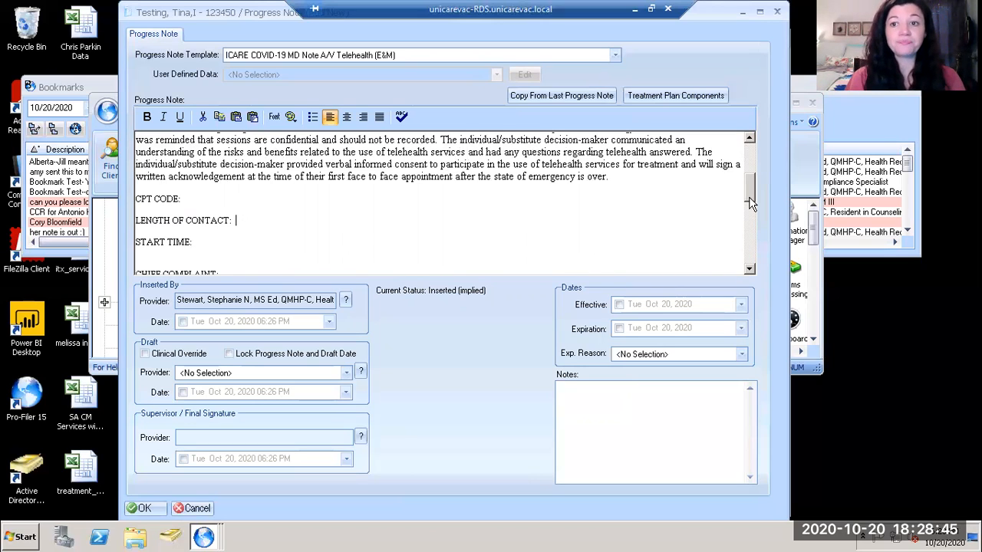
left_click(749, 270)
left_click(750, 270)
left_click(749, 270)
left_click(750, 270)
left_click(750, 270)
left_click(749, 270)
left_click(749, 270)
left_click(750, 270)
left_click(749, 270)
left_click(750, 271)
left_click(750, 270)
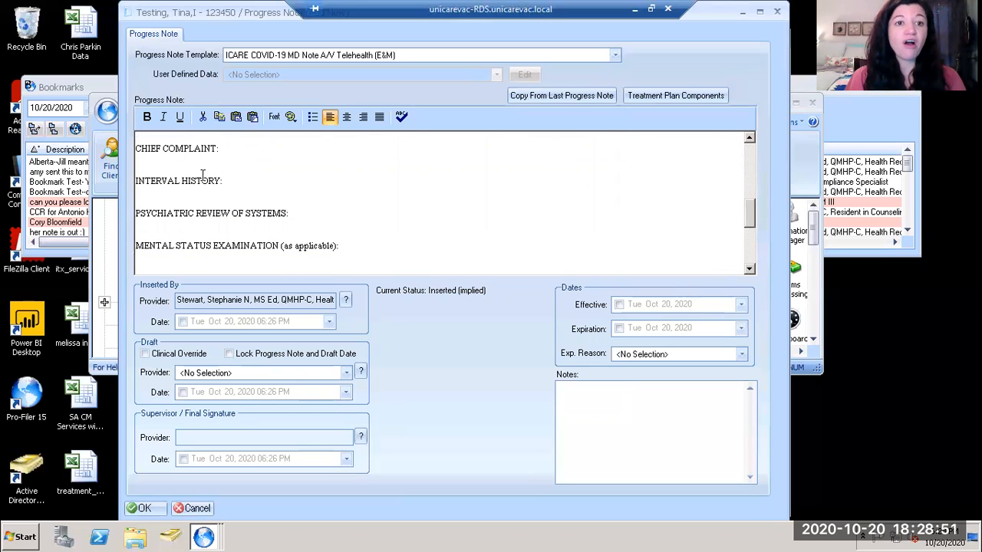
left_click(750, 270)
left_click(750, 270)
left_click(749, 270)
left_click(749, 270)
left_click(750, 271)
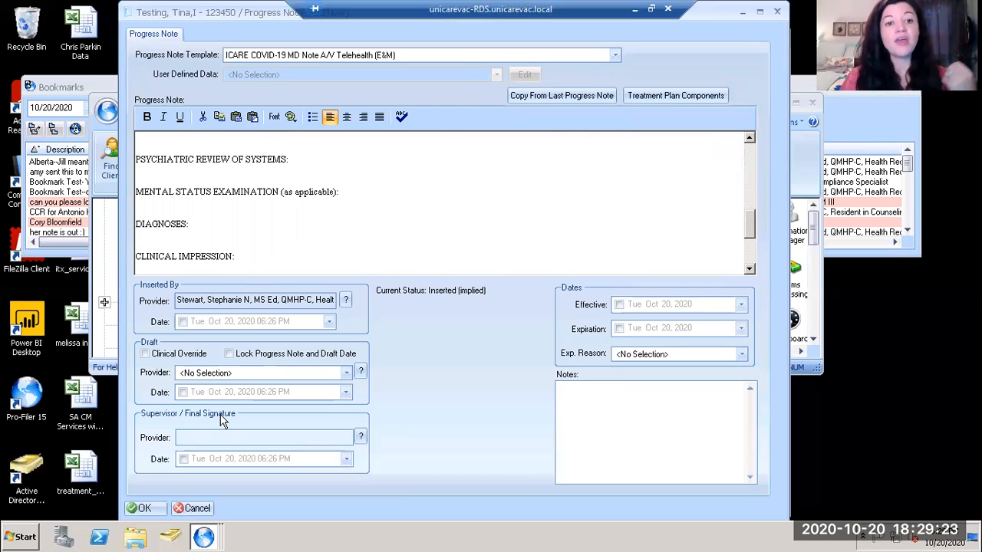
Step: Sign the progress note with the supervisor / final signature
left_click(184, 460)
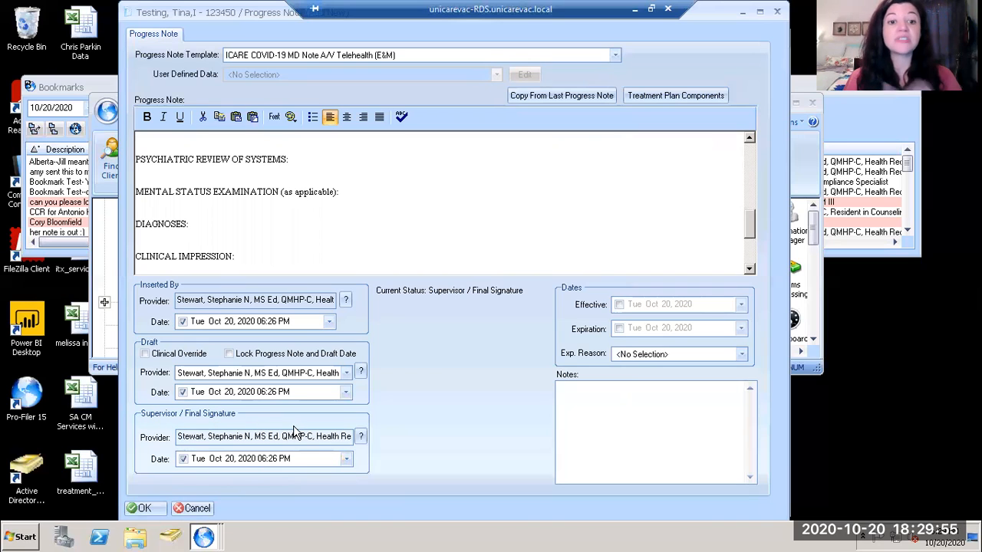
Step: Accept the signed progress note and return to the service form
left_click(182, 460)
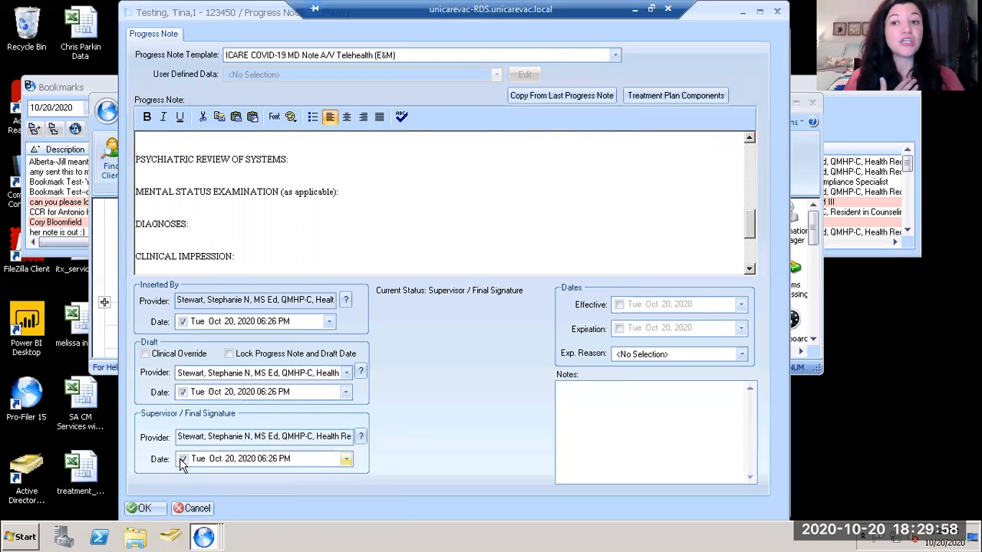
left_click(145, 510)
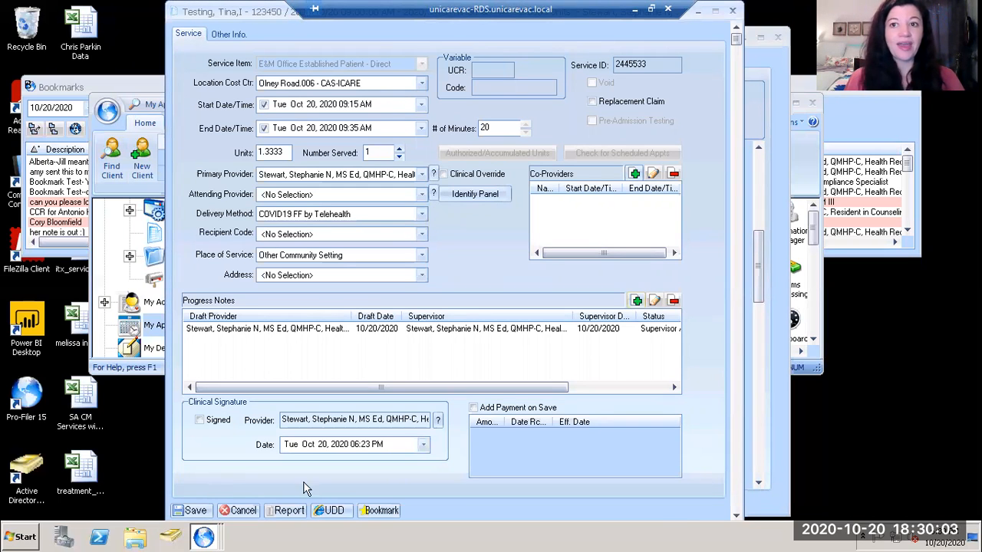
Step: Check the answer choices for the Antipsychotic Medication Prescribed? question, leave it blank, and save the service
left_click(735, 516)
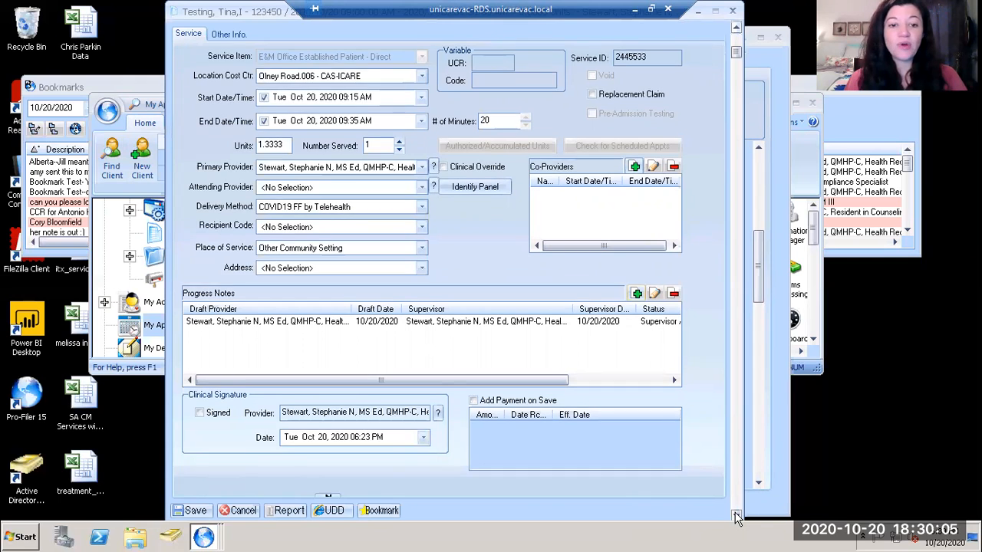
left_click(735, 516)
left_click(736, 516)
left_click(735, 516)
left_click(736, 517)
left_click(736, 516)
left_click(736, 516)
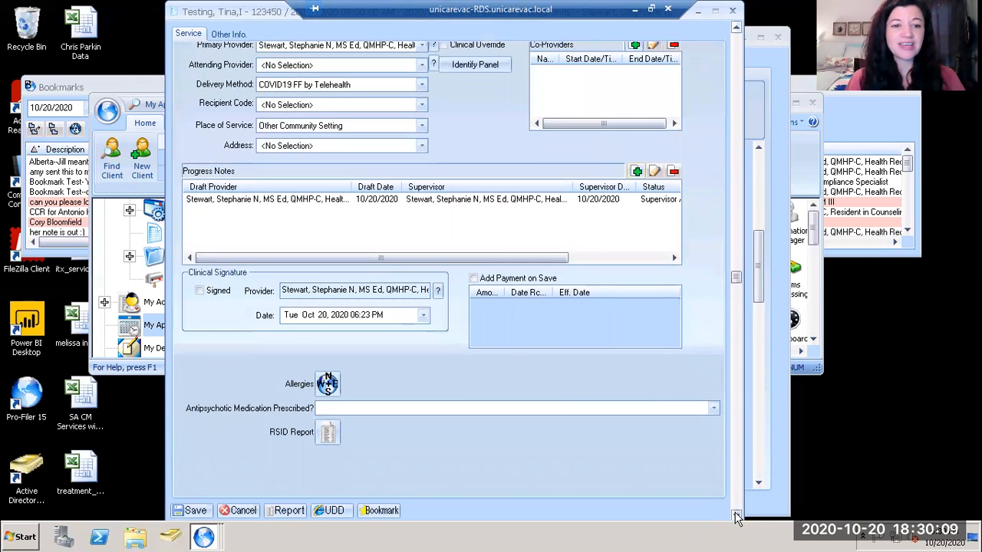
left_click(735, 516)
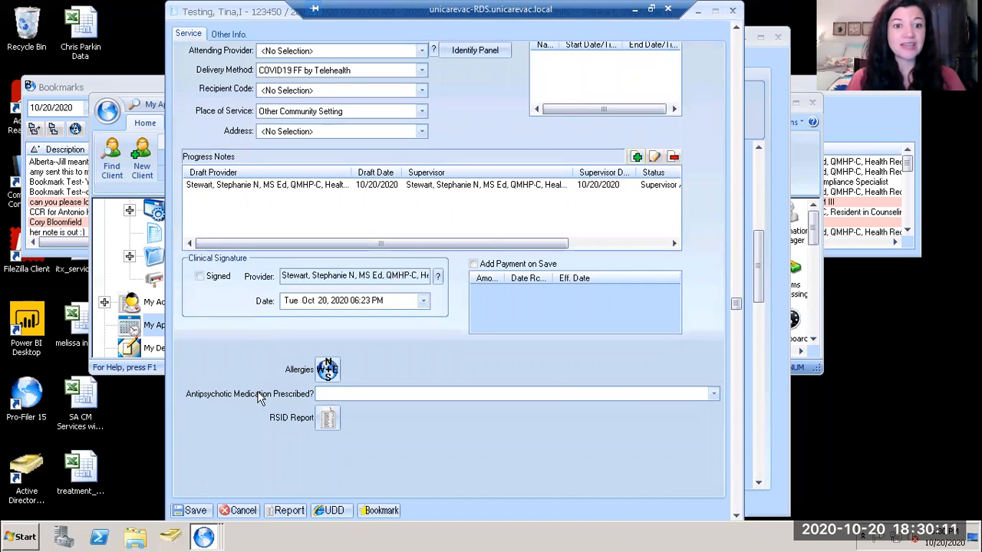
left_click(320, 395)
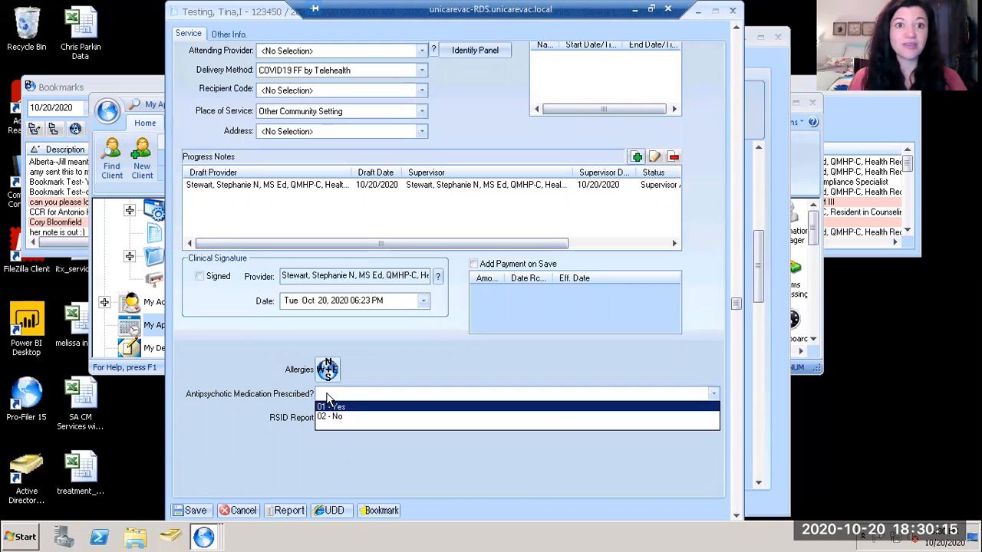
left_click(327, 398)
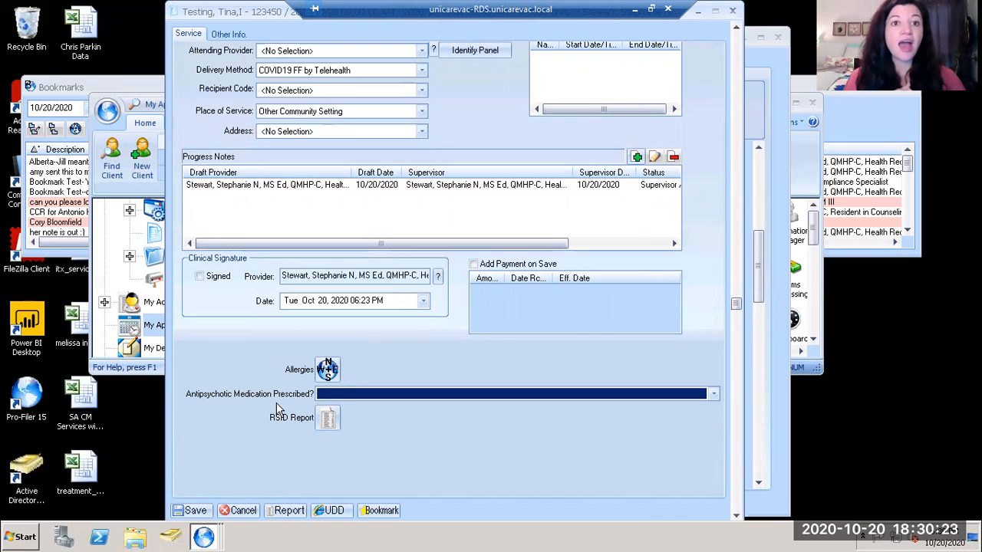
left_click(196, 512)
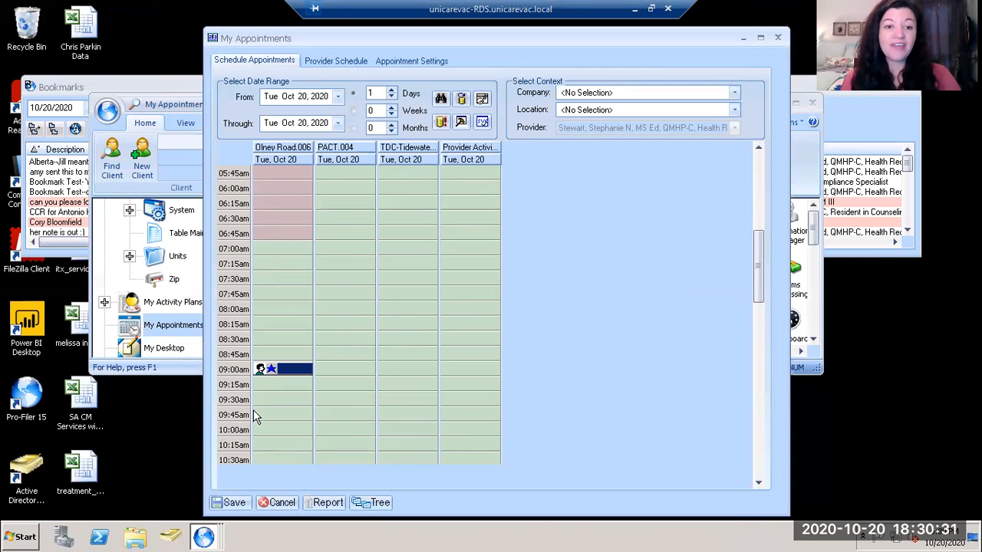
Step: Reopen the 9:00 am appointment's service, review the text of its signed progress note, and save the service again
double_click(286, 371)
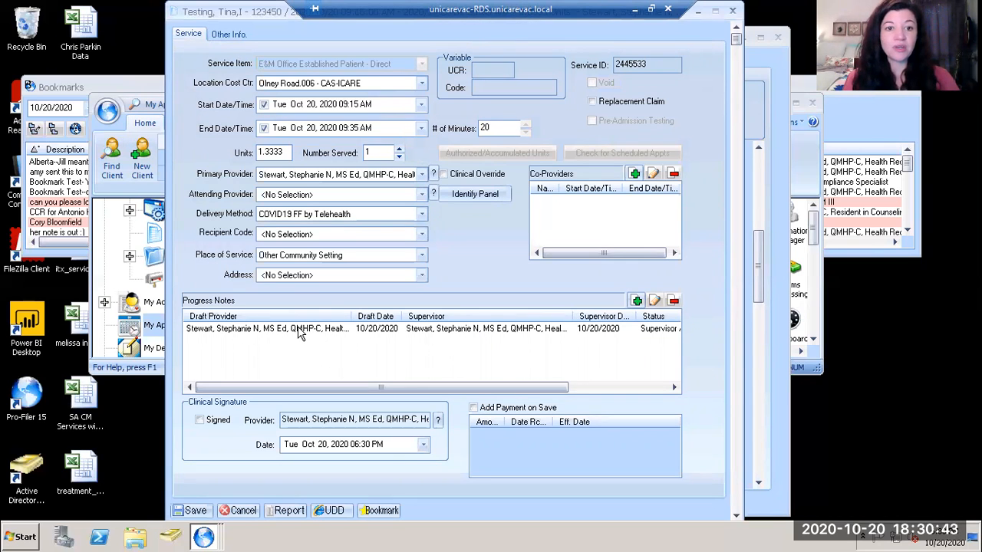
double_click(300, 330)
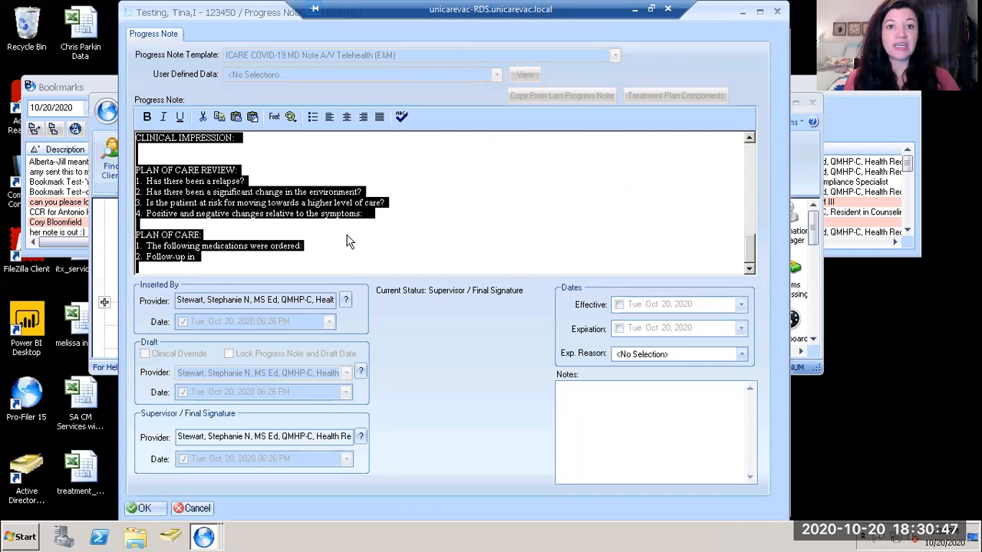
left_click(537, 182)
left_click_drag(743, 249, 732, 224)
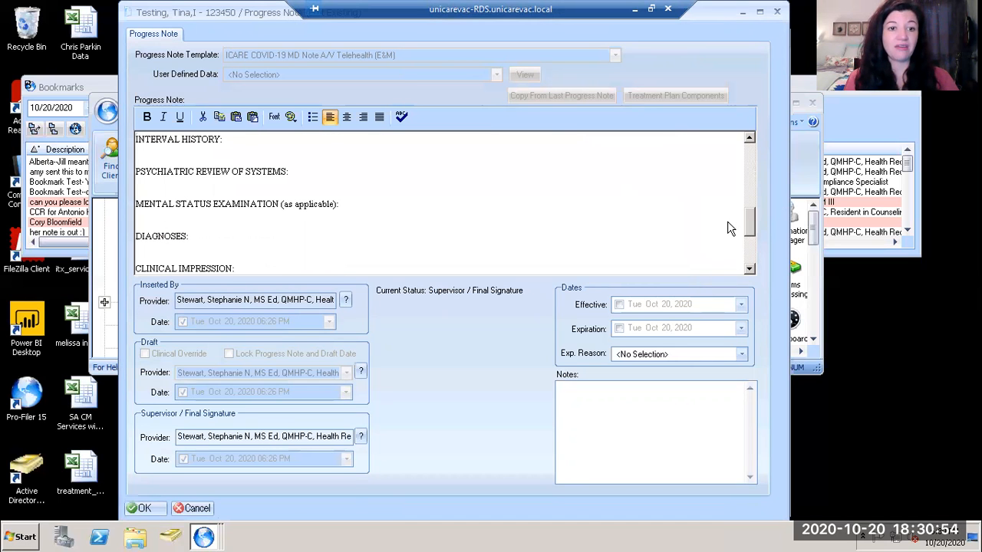
left_click(132, 510)
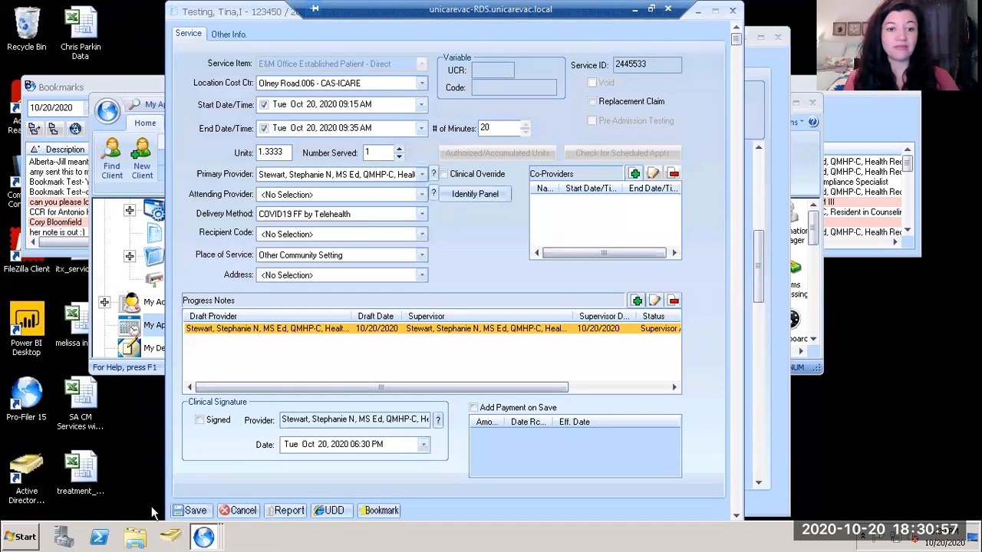
left_click(191, 511)
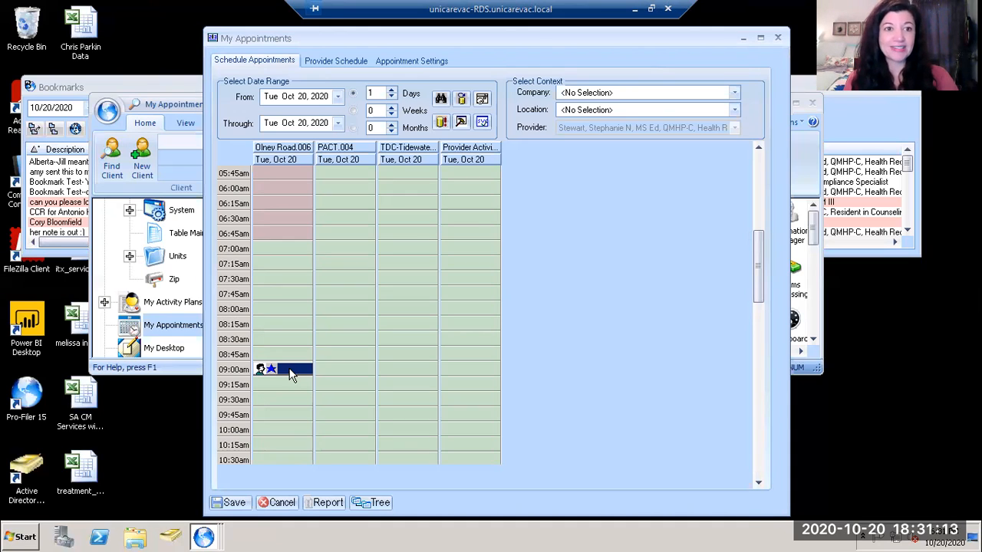
Step: Save and close My Appointments, and open the general Appointments schedule
left_click(234, 503)
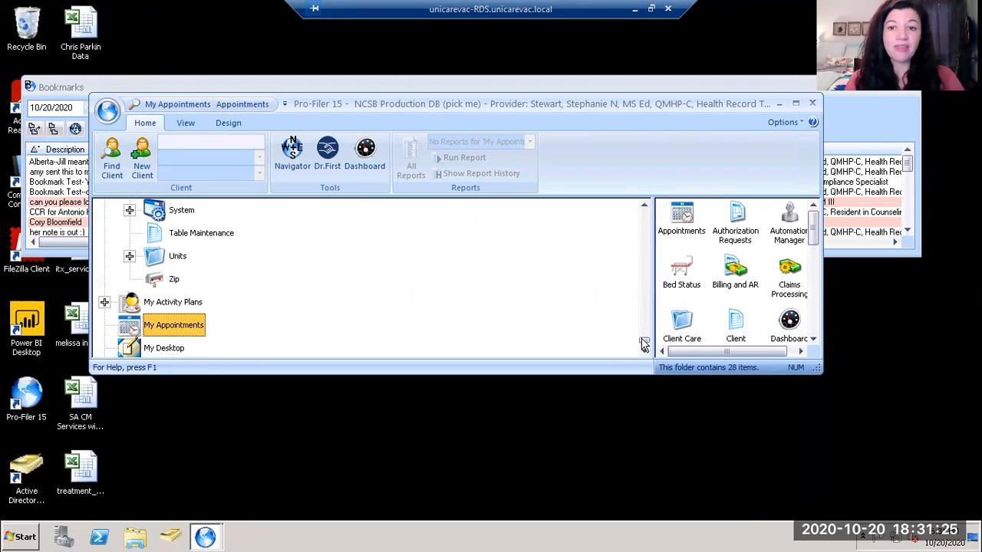
left_click_drag(644, 341, 639, 206)
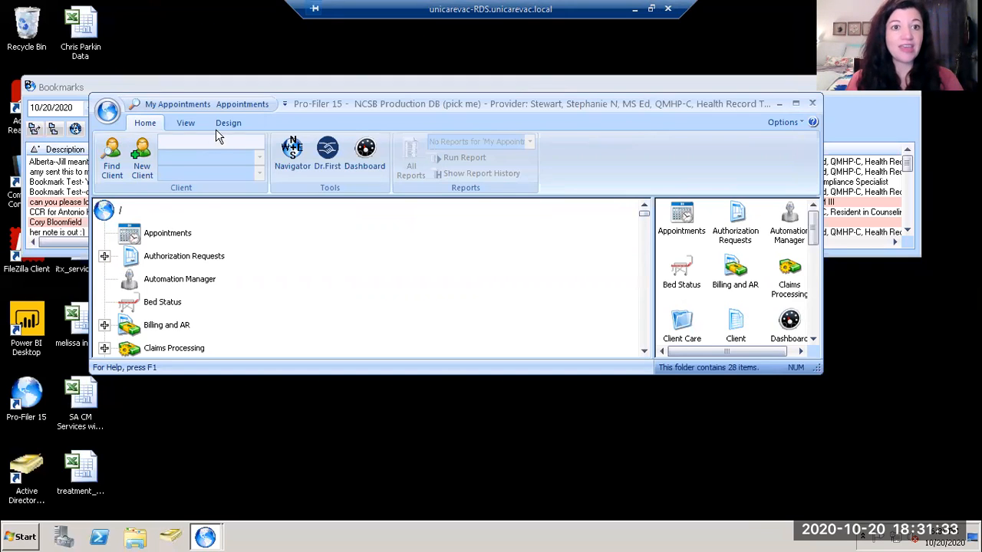
left_click(184, 239)
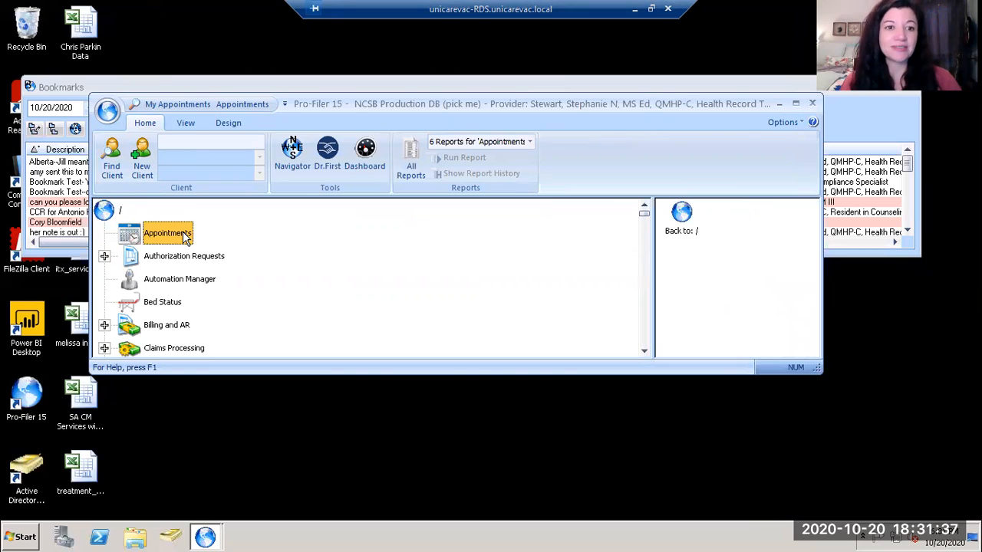
double_click(184, 238)
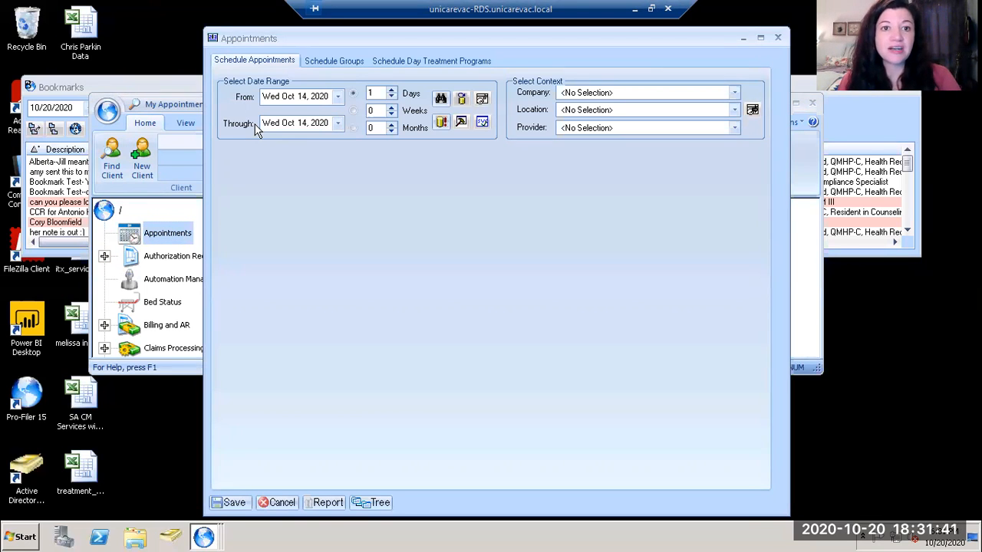
Step: Load the one-day appointment schedule for October 14, 2020 for the required physician as provider
left_click(733, 129)
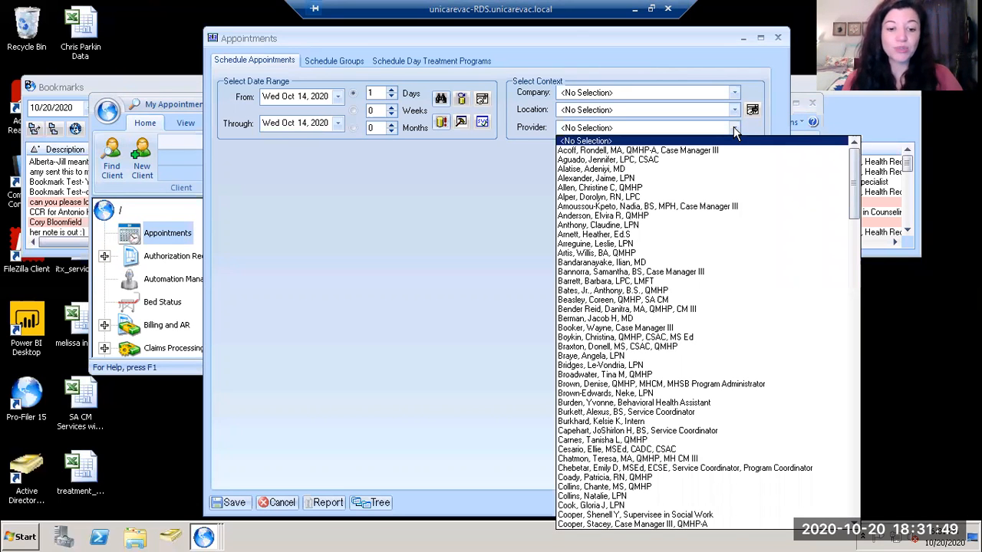
type("hyde")
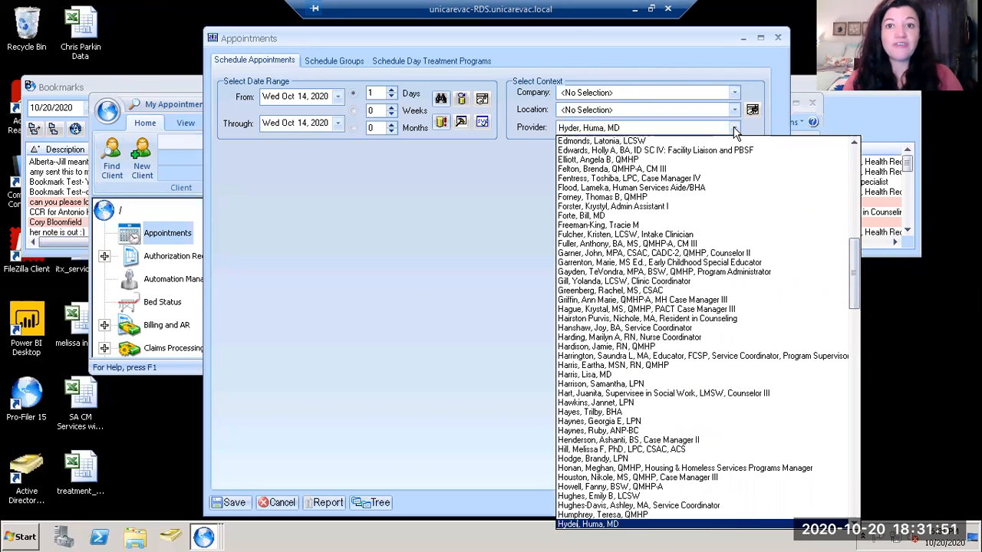
key("Return")
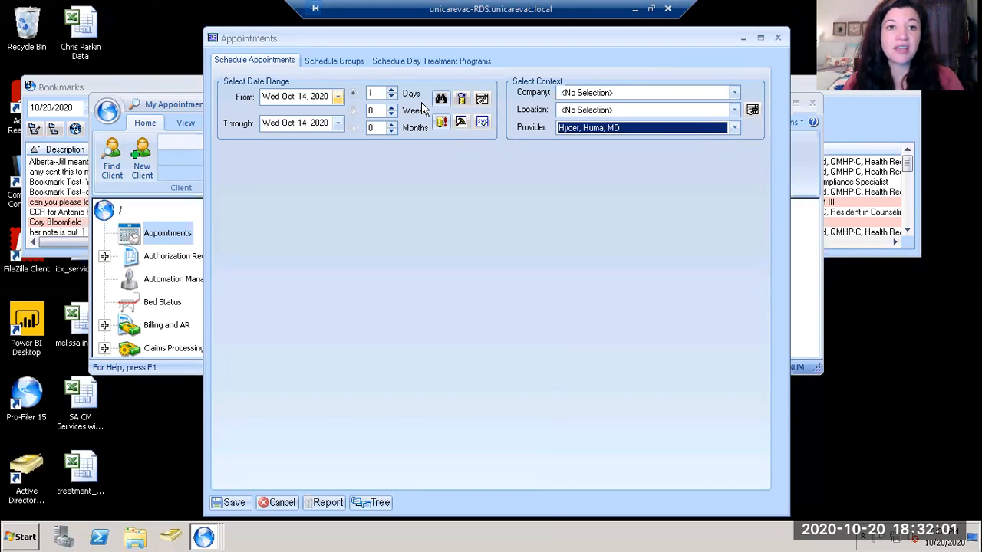
left_click(338, 96)
left_click(269, 165)
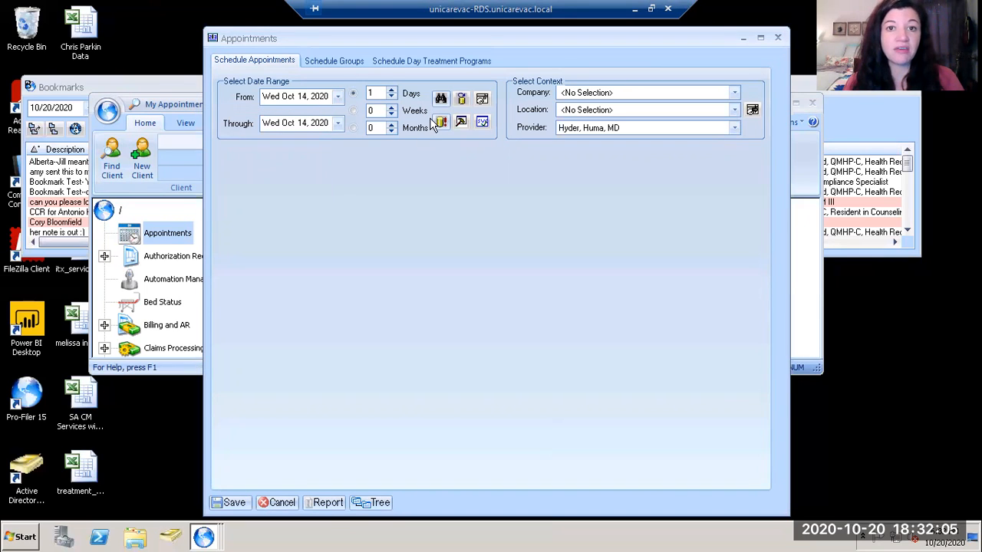
left_click(443, 125)
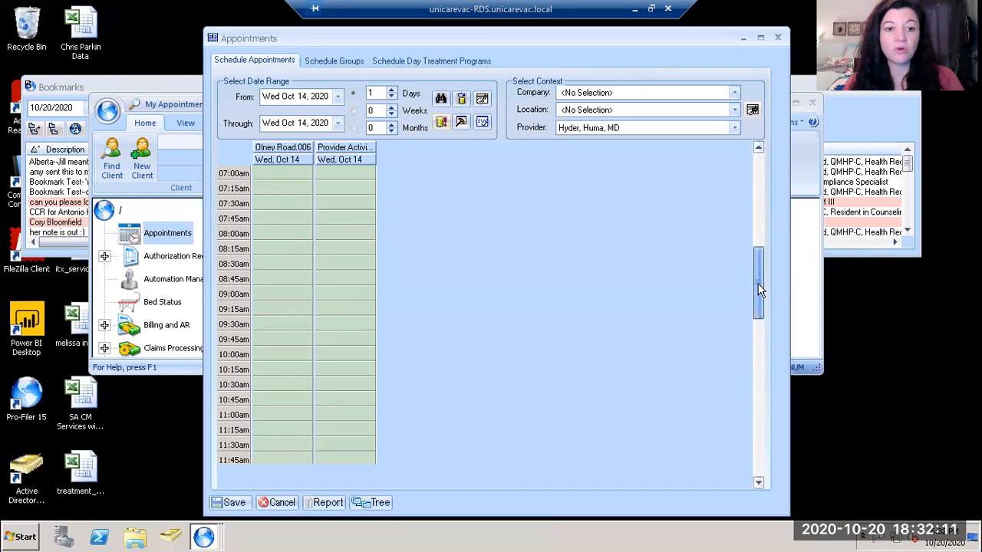
Step: Examine the physician's afternoon schedule around the 1:00 pm appointment, and save and close the Appointments window
scroll(759, 299, "down", 5)
scroll(760, 307, "down", 1)
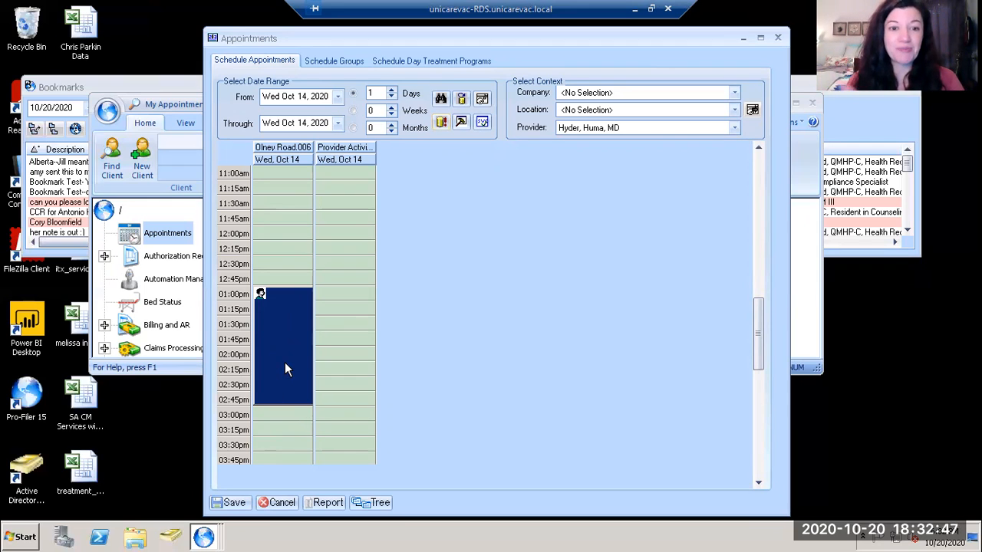
left_click(234, 504)
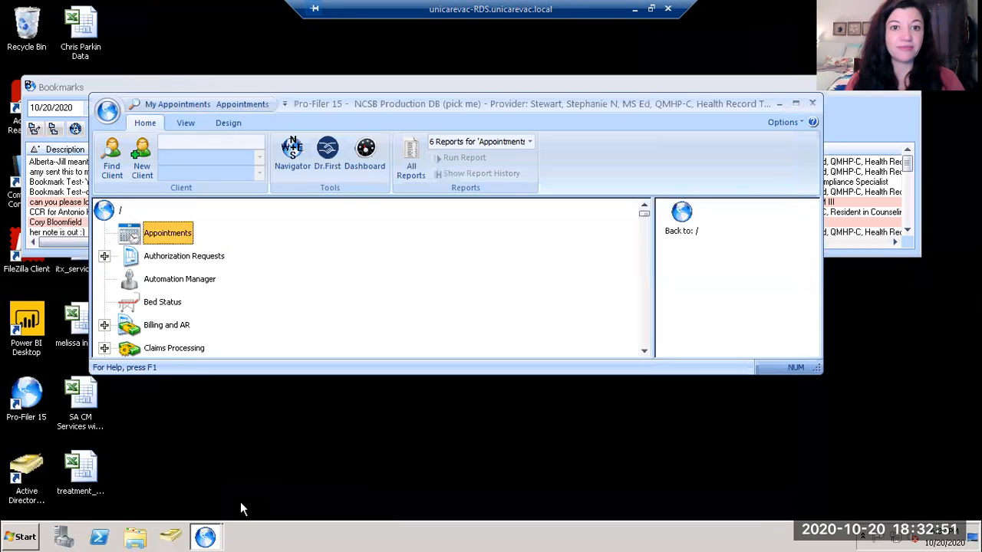